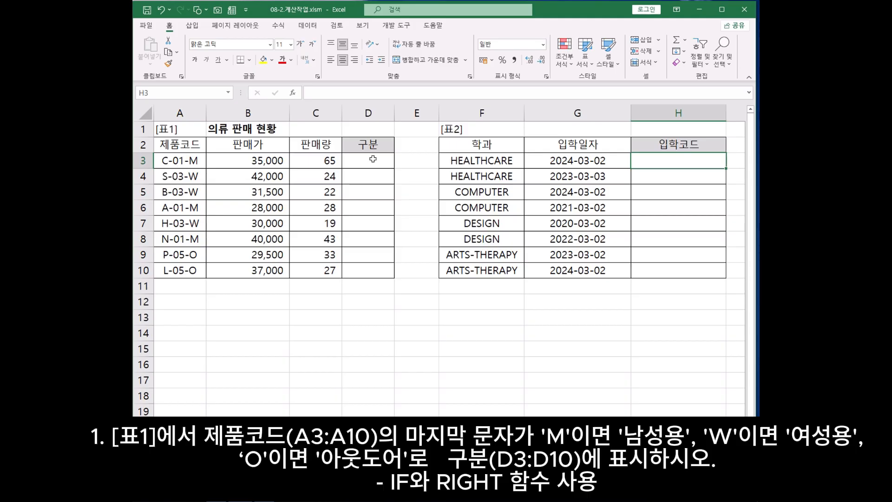
- Enter a RIGHT formula in cell D3 that extracts 1 character from the product code in A3
left_click(373, 159)
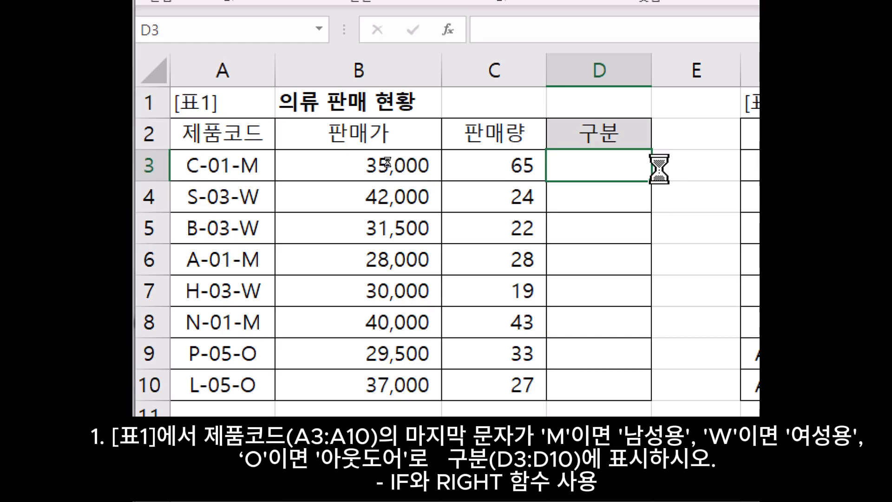
type("=ri")
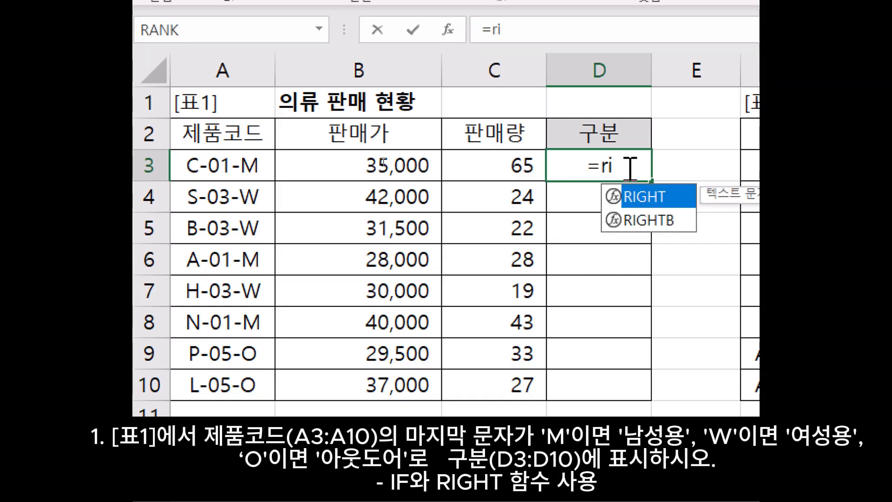
double_click(665, 199)
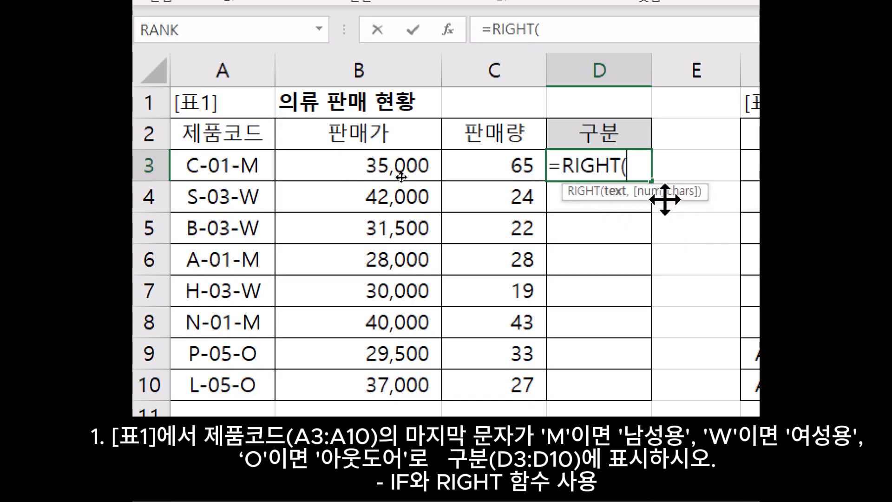
key("ctrl+a")
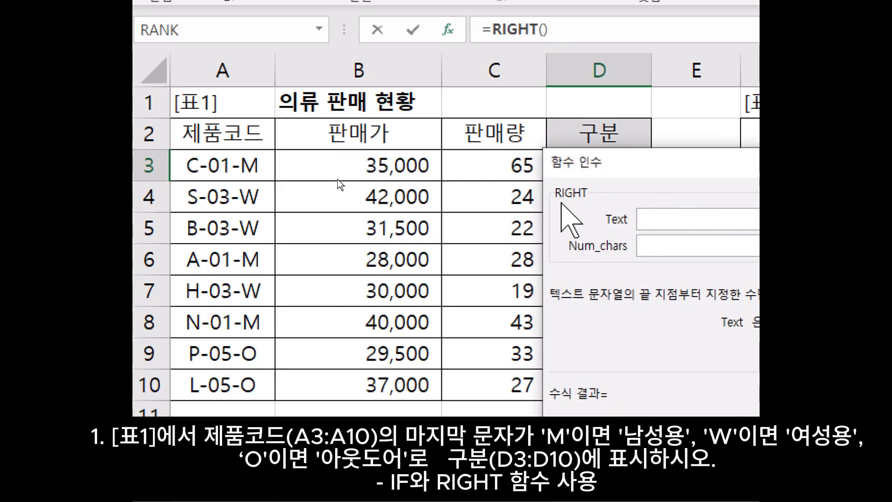
left_click_drag(566, 164, 315, 150)
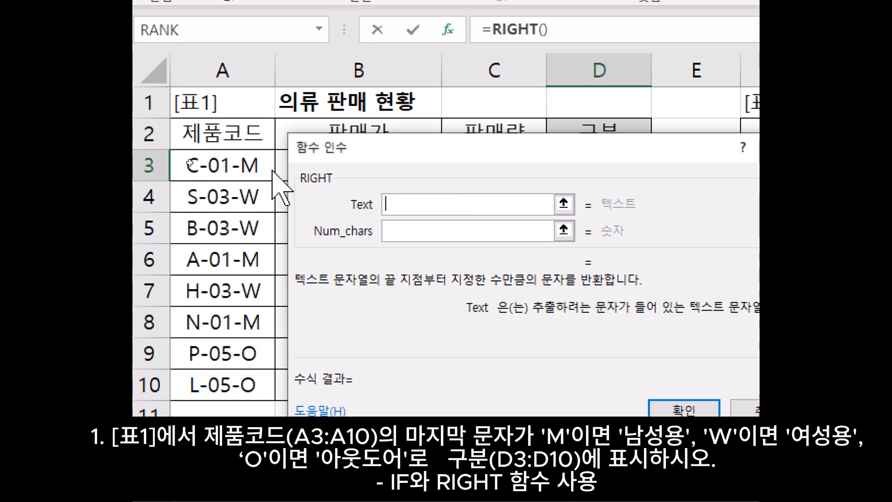
left_click(219, 166)
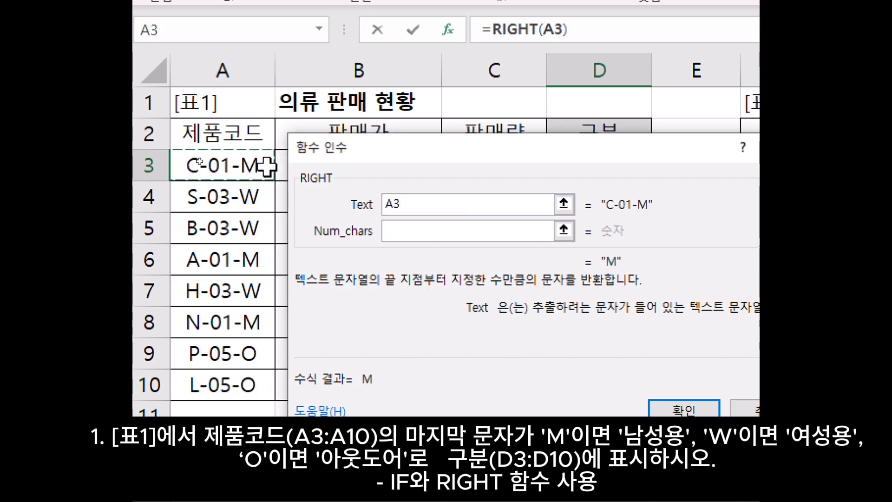
left_click(405, 231)
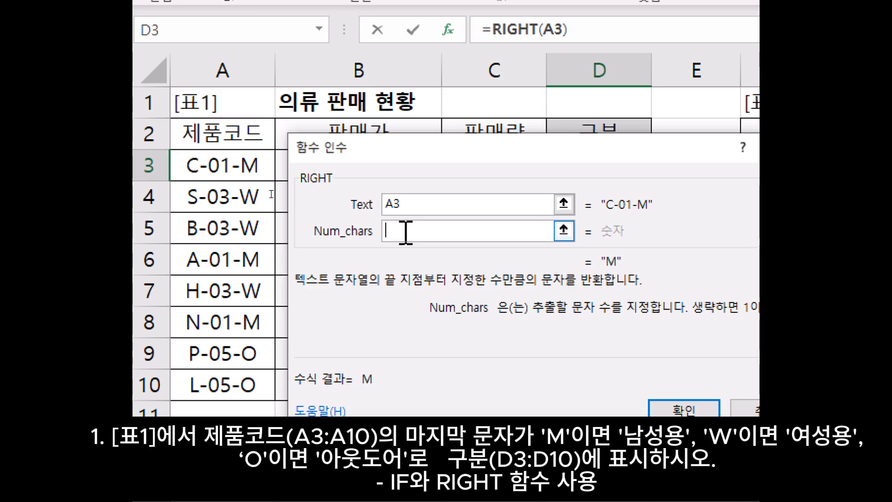
type("1")
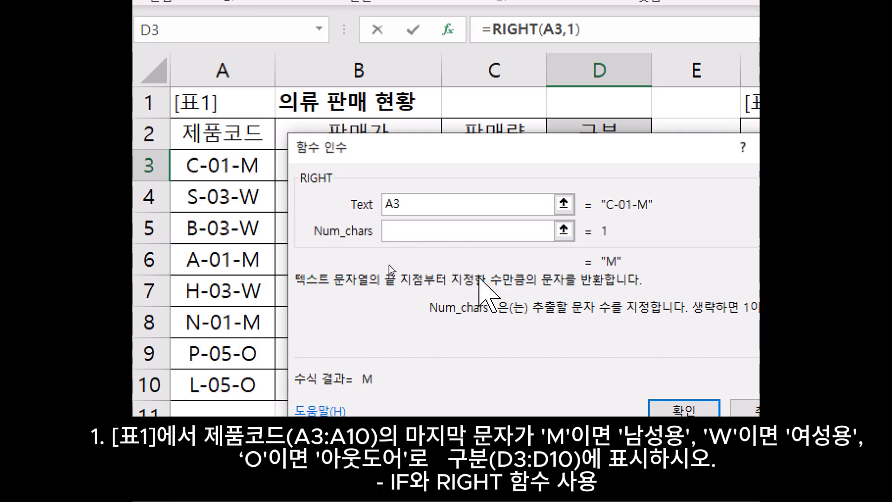
left_click(575, 406)
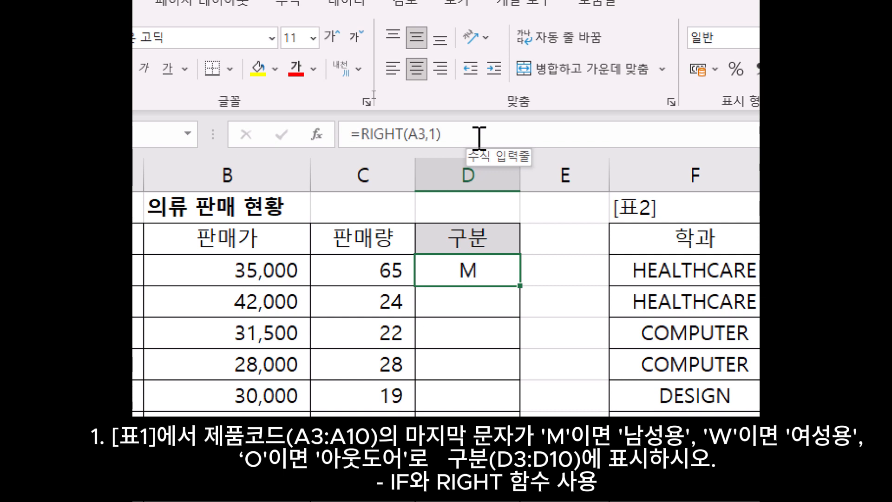
- Replace the D3 formula with an IF function whose logical test is RIGHT(A3,1)="m", reusing the existing RIGHT expression
left_click_drag(443, 135, 361, 133)
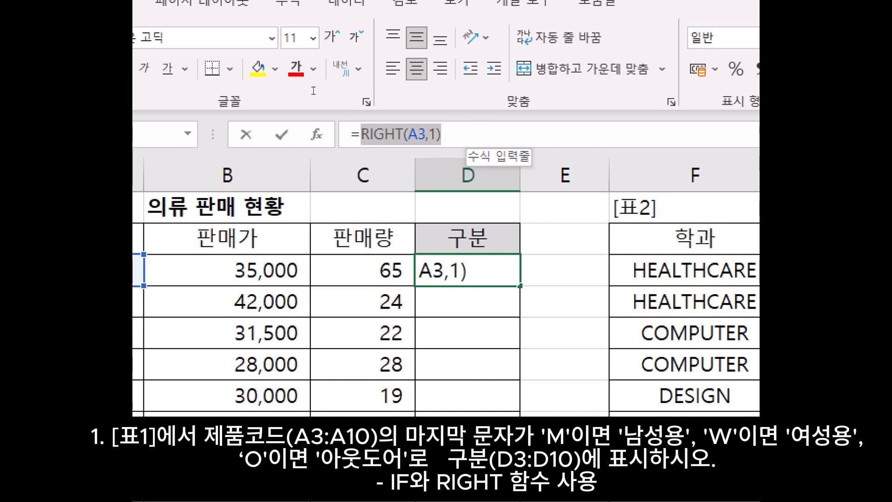
key("BackSpace")
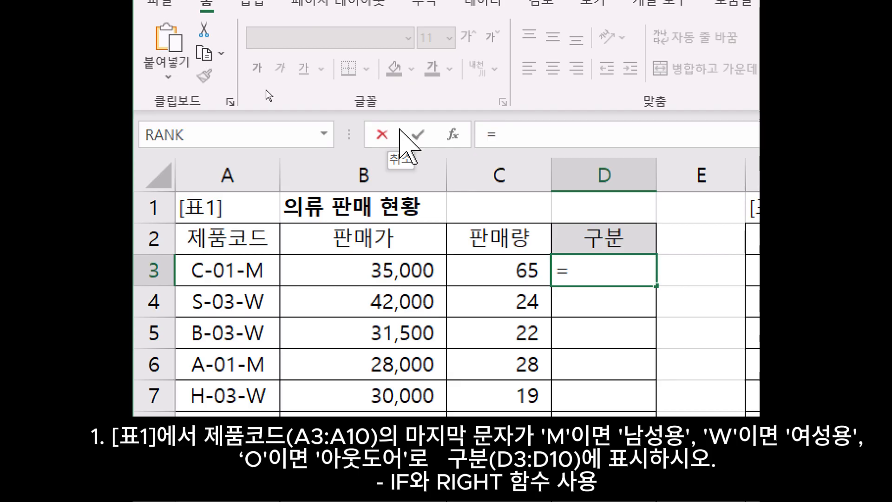
type("if")
key("Tab")
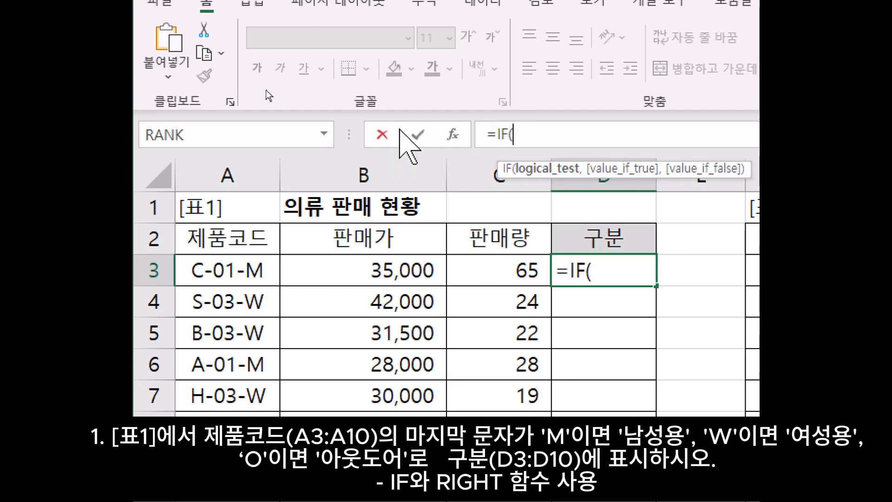
key("ctrl+a")
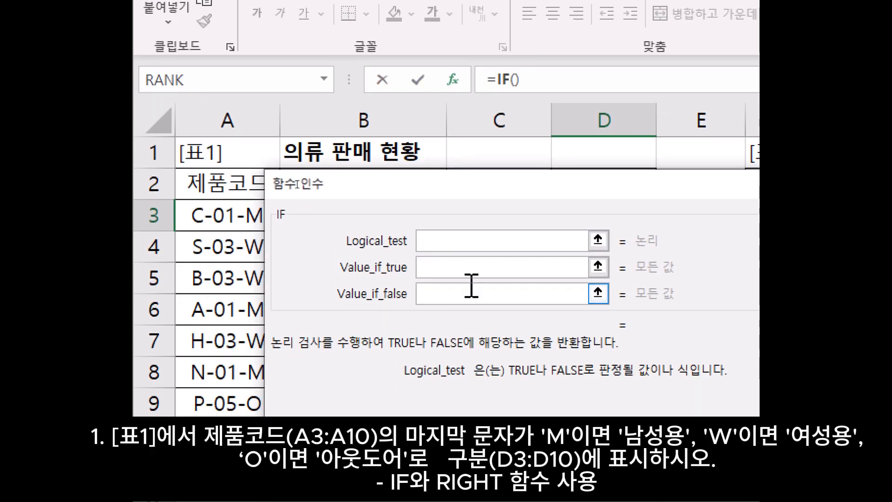
type("RIGHT(A3,1)")
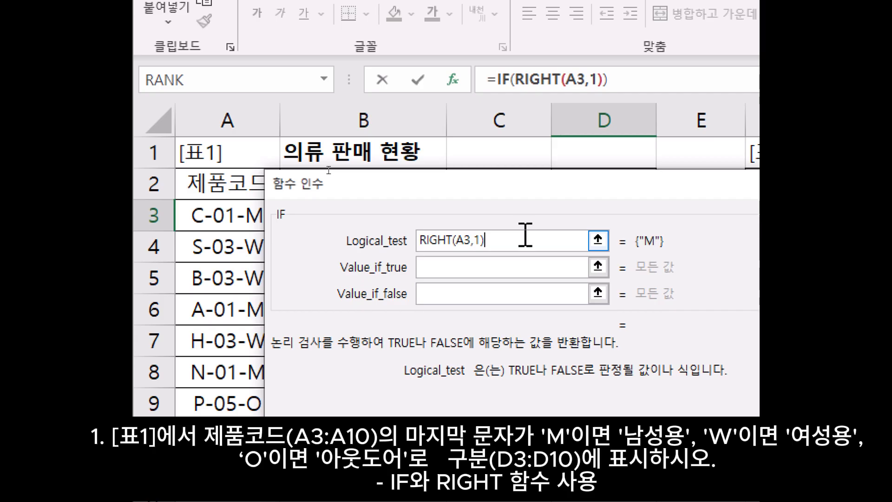
type("=")
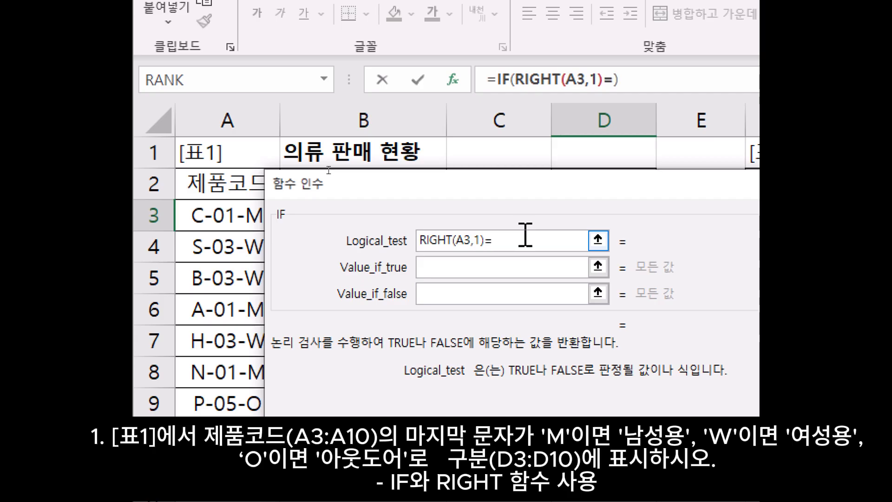
type("\"m\"")
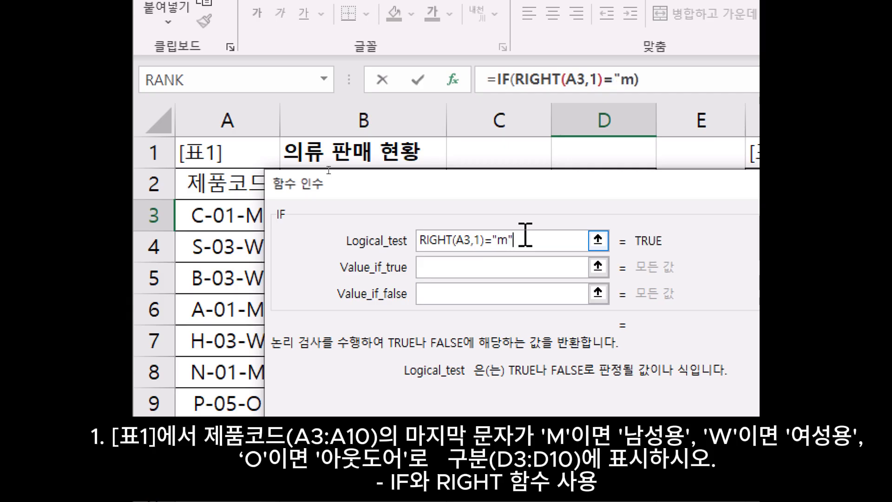
key("Tab")
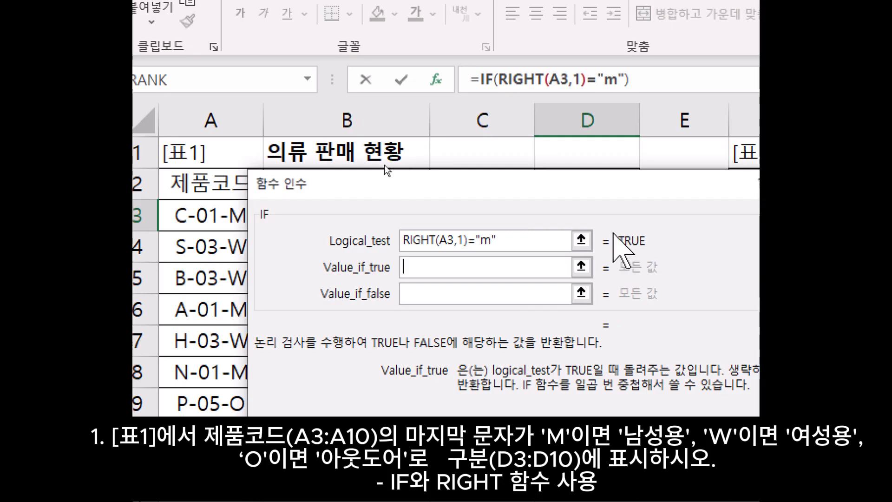
- Set the IF function's value if true to "남성용"
left_click_drag(526, 183, 542, 183)
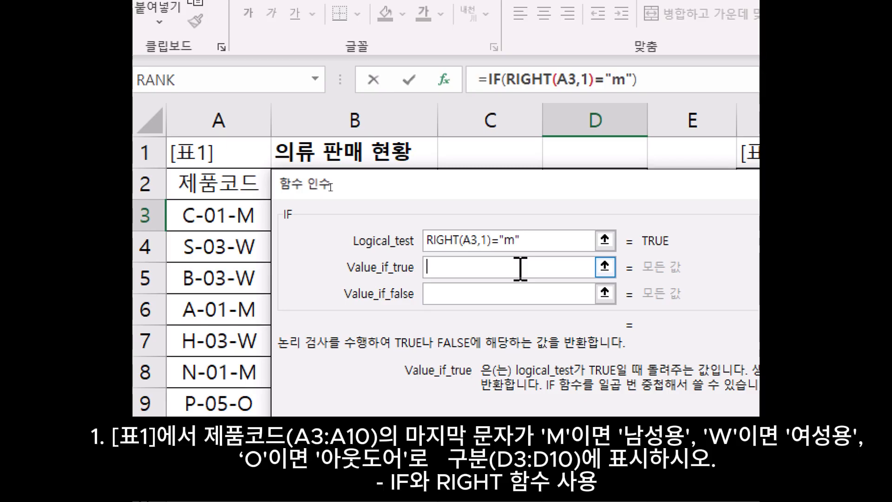
type("남성용")
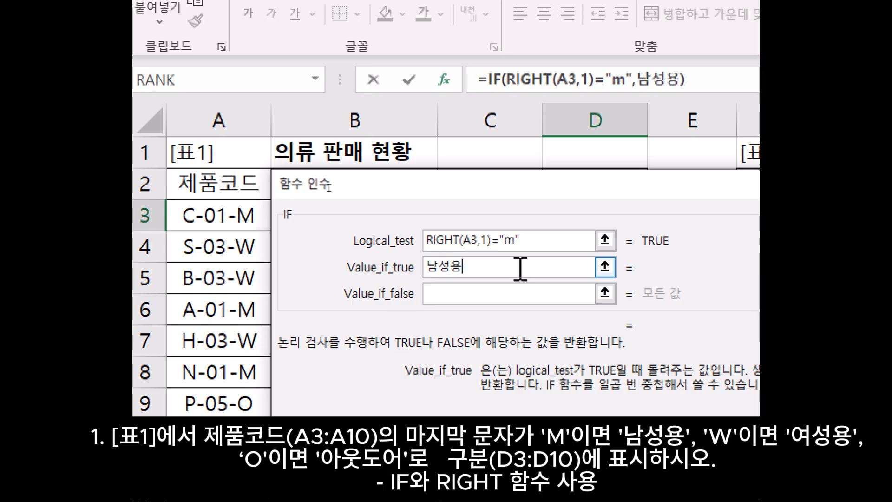
left_click(471, 290)
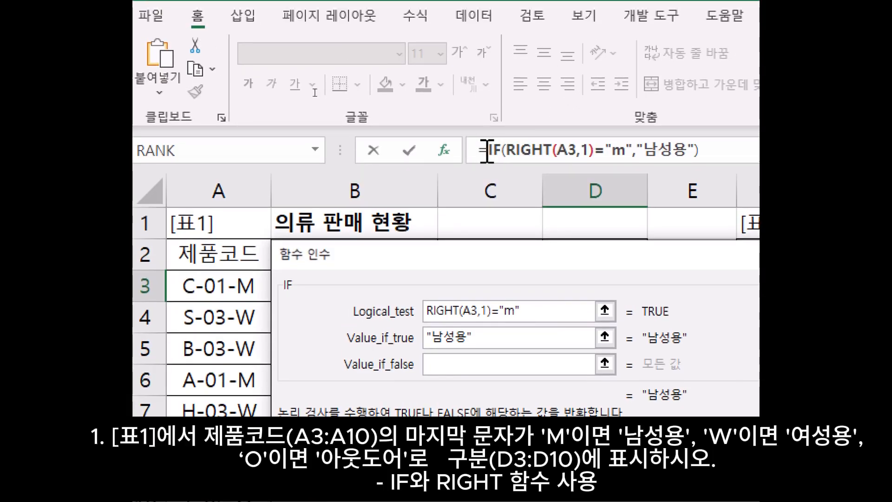
- Copy IF(RIGHT(A3,1)="m" from the formula into the value-if-false argument as a nested IF
left_click(512, 151)
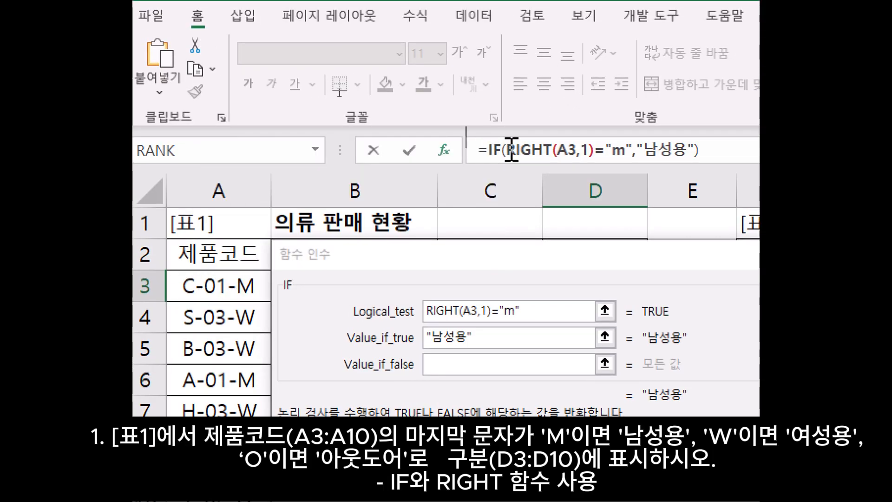
left_click_drag(511, 151, 634, 150)
key("ctrl+c")
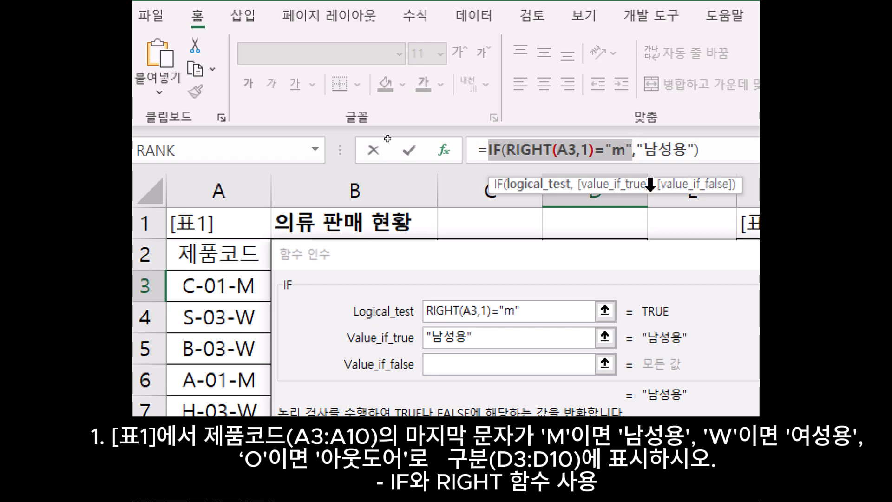
left_click(519, 359)
key("ctrl+v")
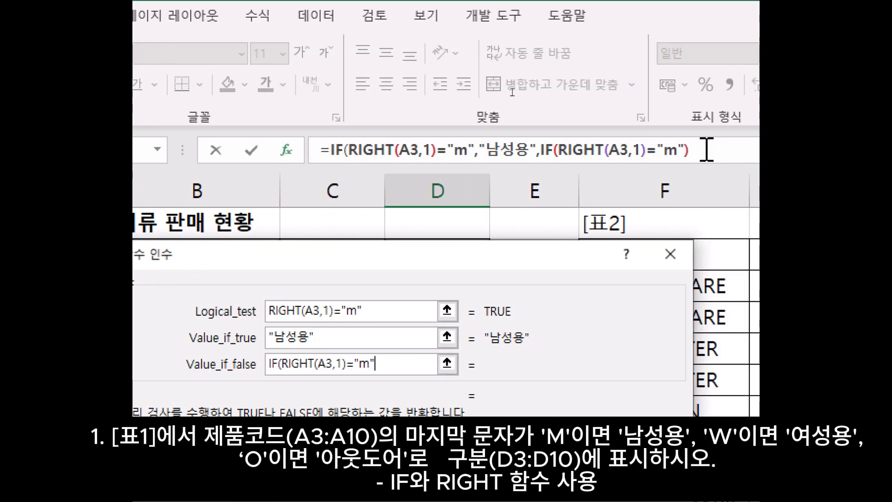
- Open the nested IF's arguments and change its logical test to RIGHT(A3,1)="w"
left_click(490, 151)
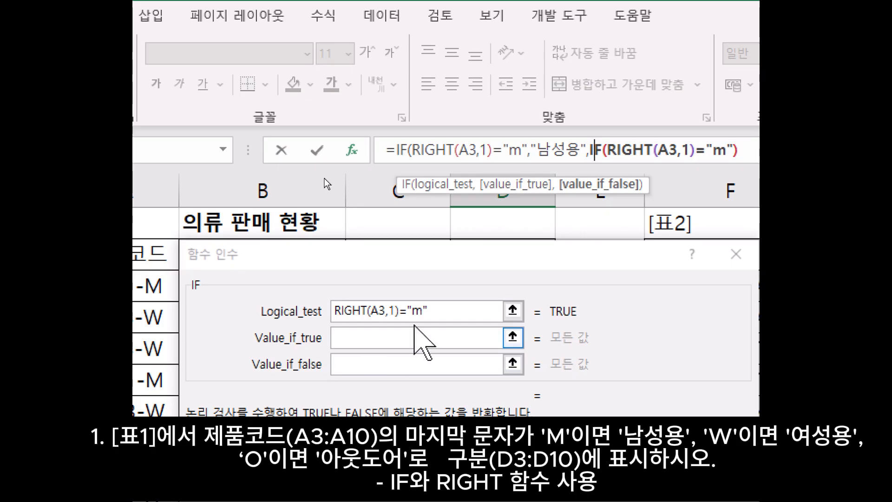
double_click(417, 311)
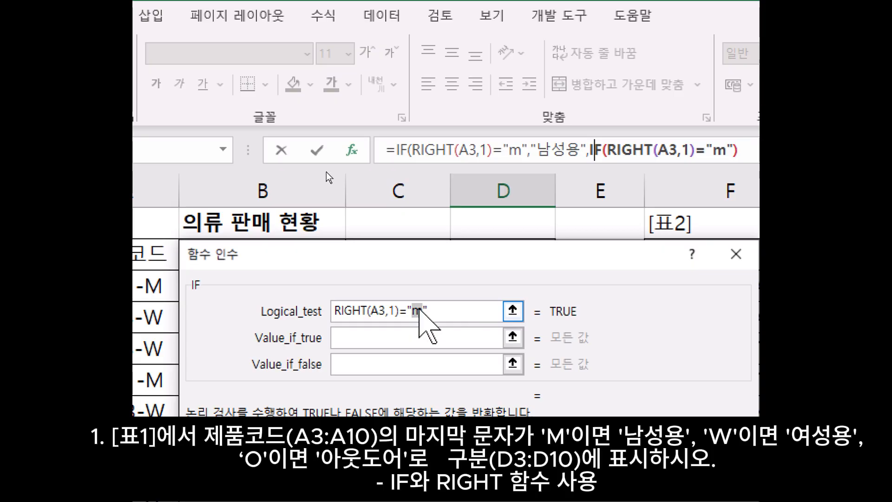
type("ㅈ")
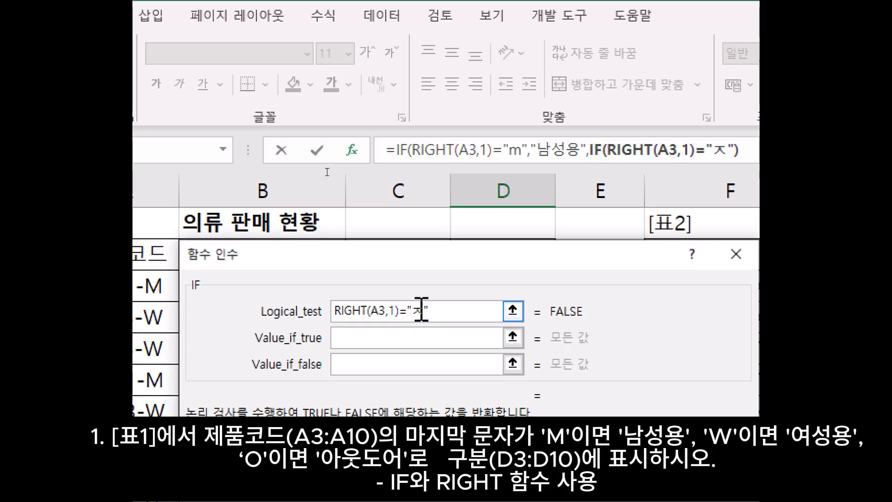
key("BackSpace")
type("w")
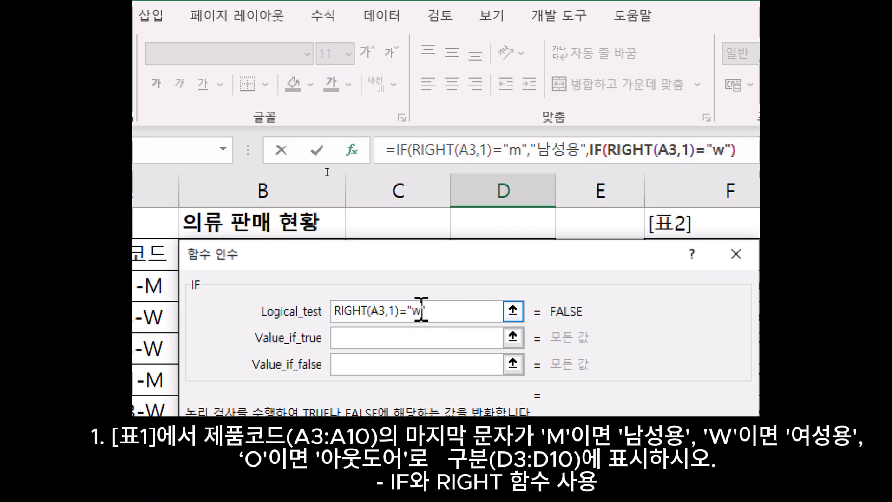
- Set the nested IF to return "여성용" if true and "아웃도어" if false, and complete the formula
left_click(407, 342)
type("여성용")
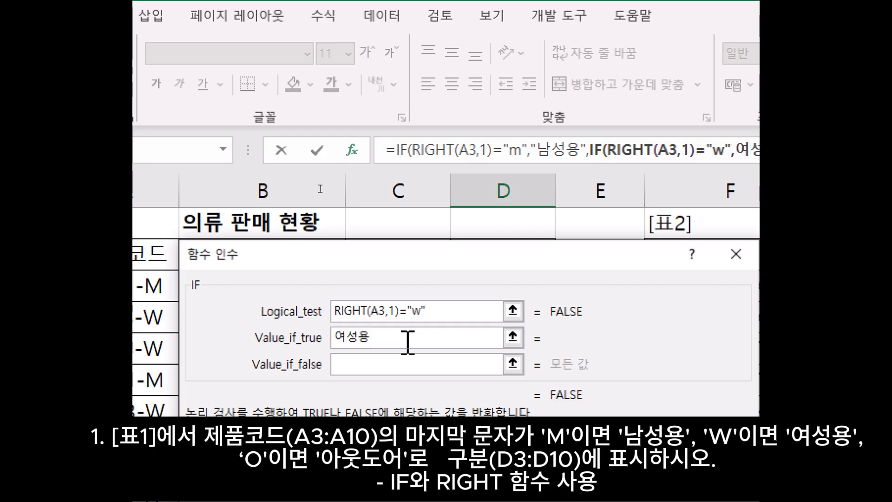
left_click(398, 369)
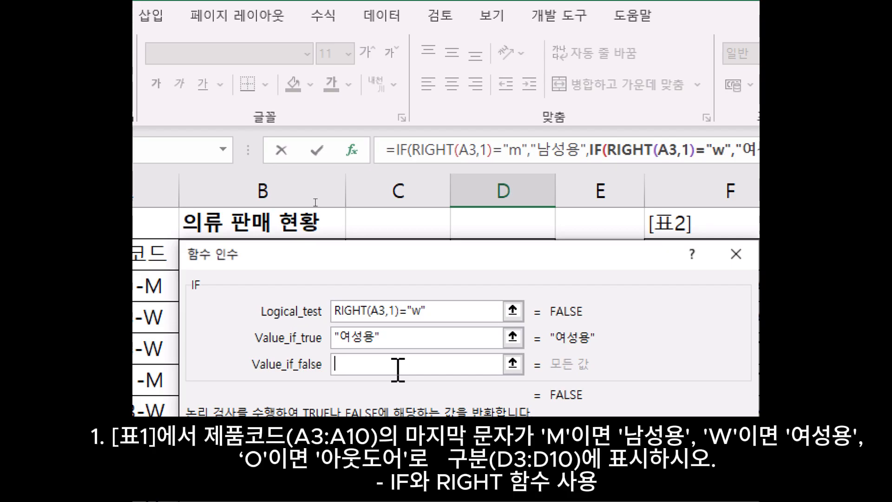
type("아웃도어")
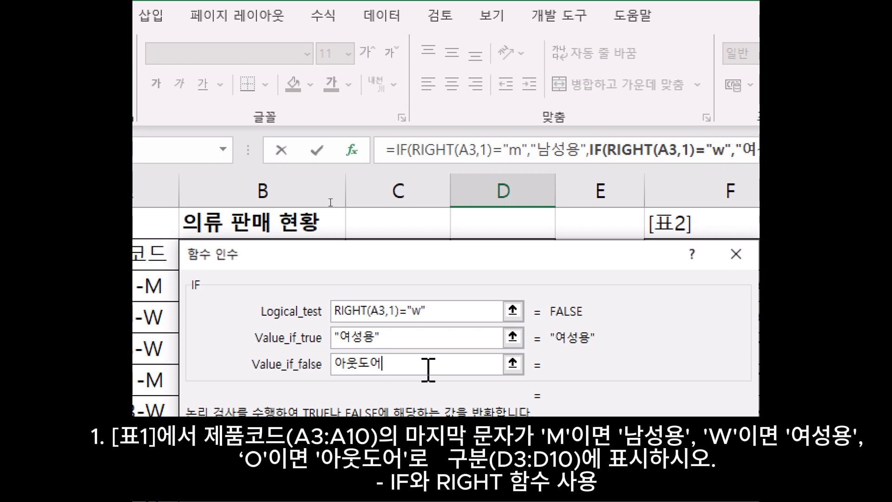
key("Return")
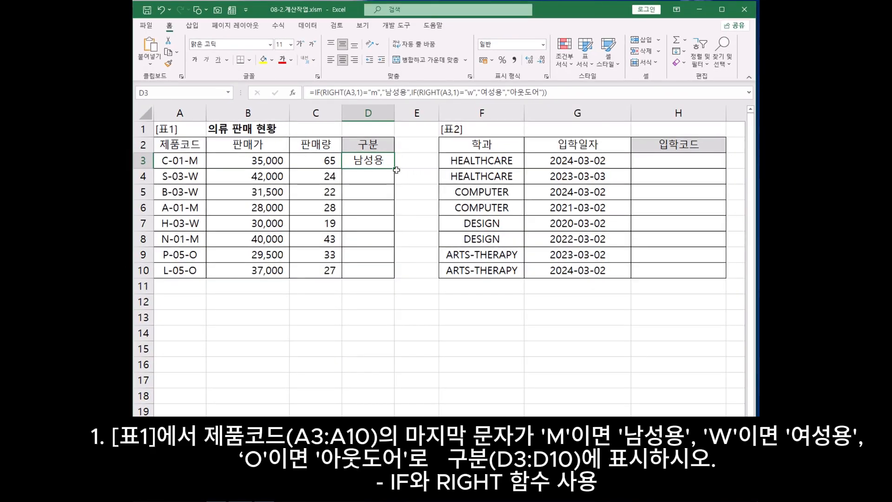
- Fill the D3 formula down through D10 in the 구분 column
left_click_drag(396, 170, 382, 278)
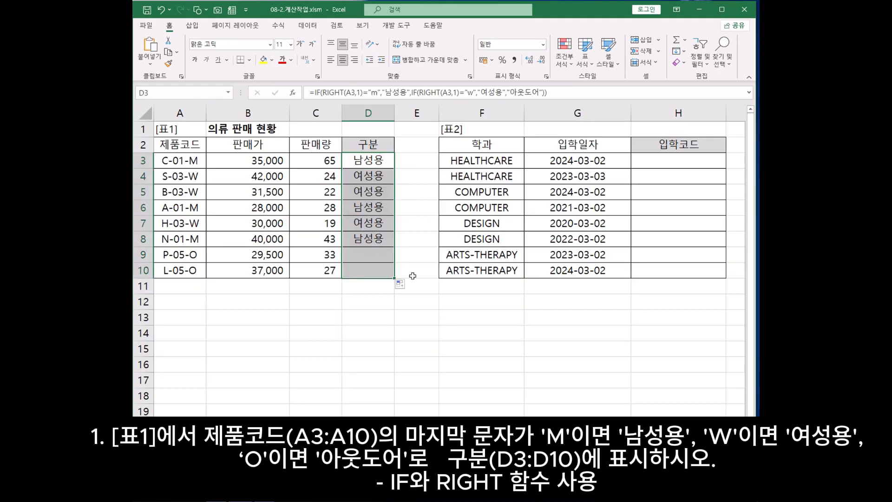
left_click(418, 276)
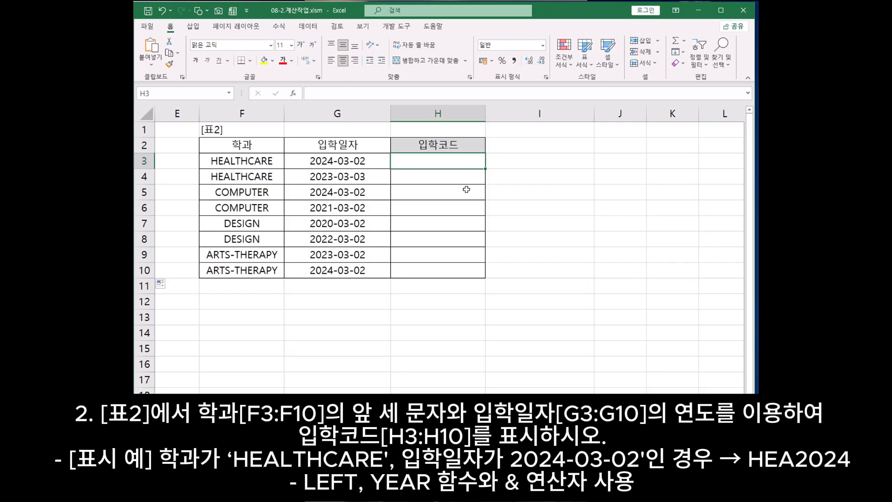
- Start a LEFT formula in H3 and open its function arguments, keeping the source table's first rows uncovered
type("=")
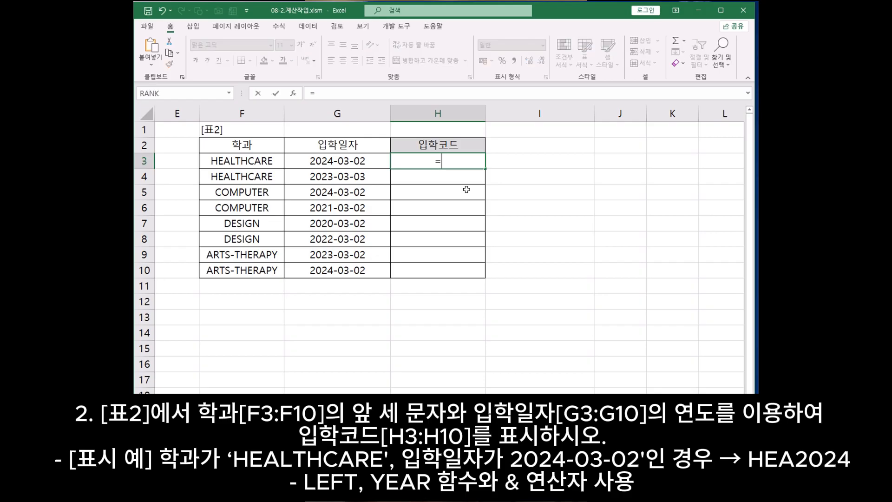
type("le")
key("Tab")
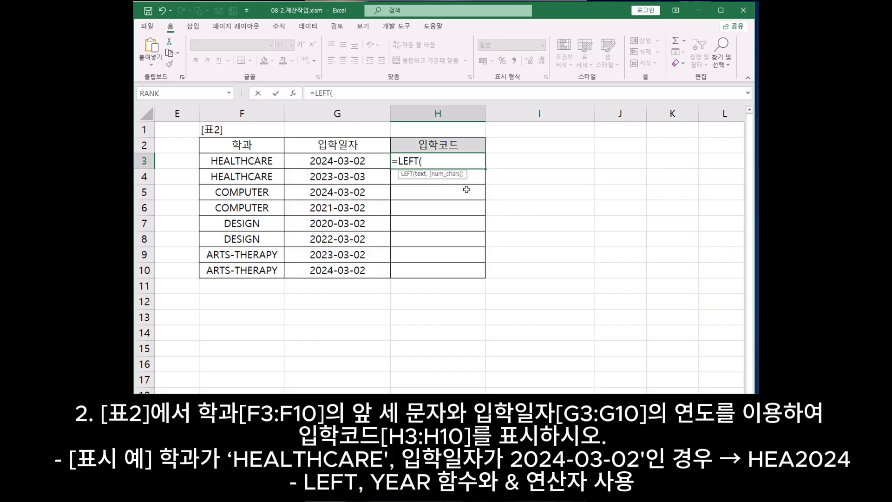
key("ctrl+a")
left_click_drag(308, 154, 292, 194)
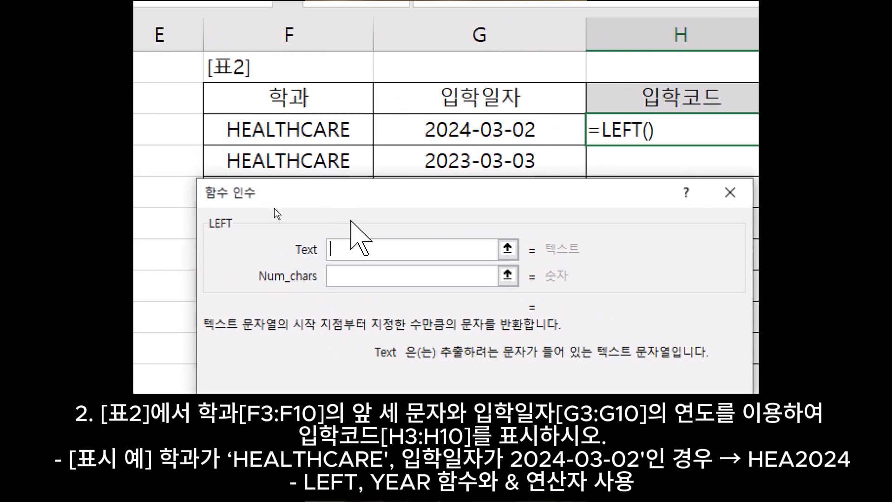
- Set the LEFT function's text to F3 and its number of characters to 3, and complete the formula
left_click(362, 245)
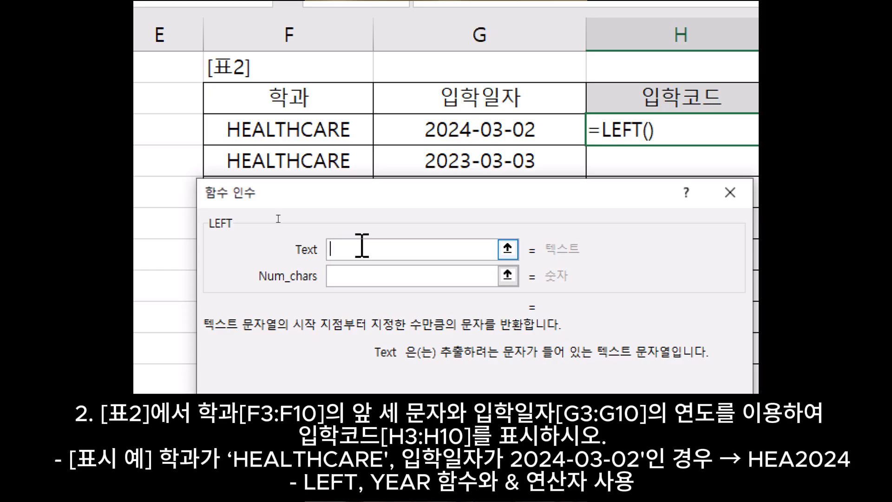
left_click(307, 130)
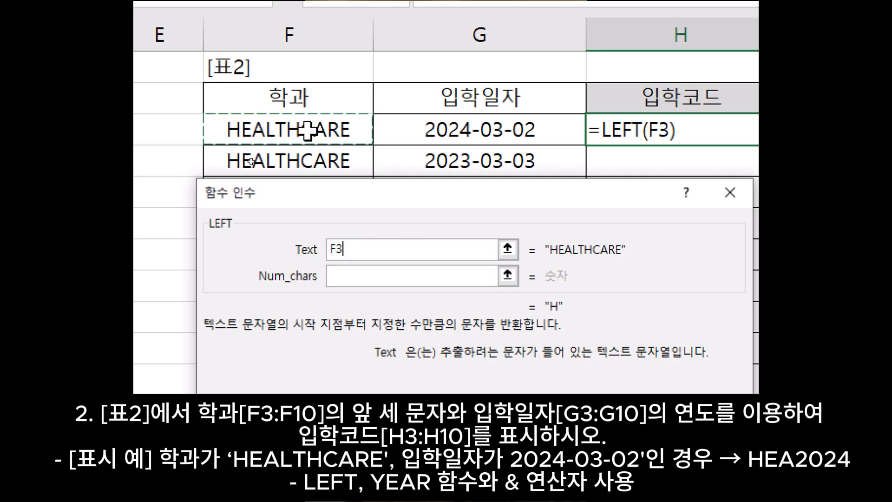
left_click(358, 278)
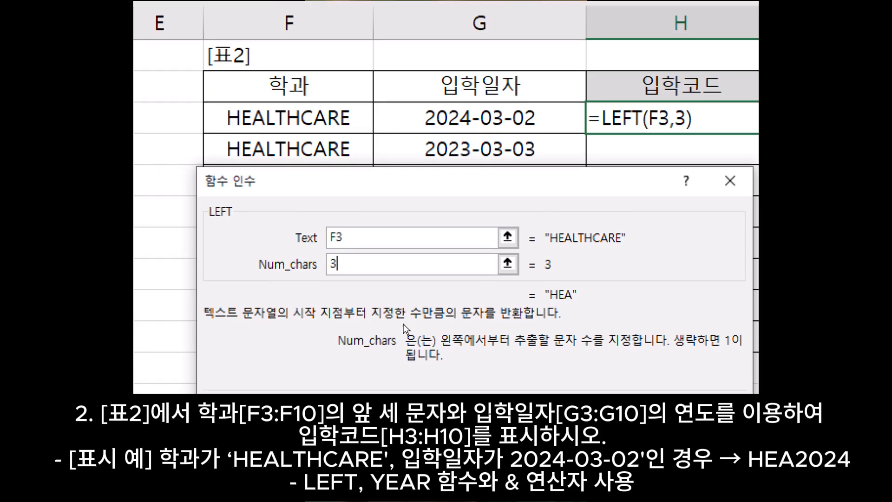
key("Return")
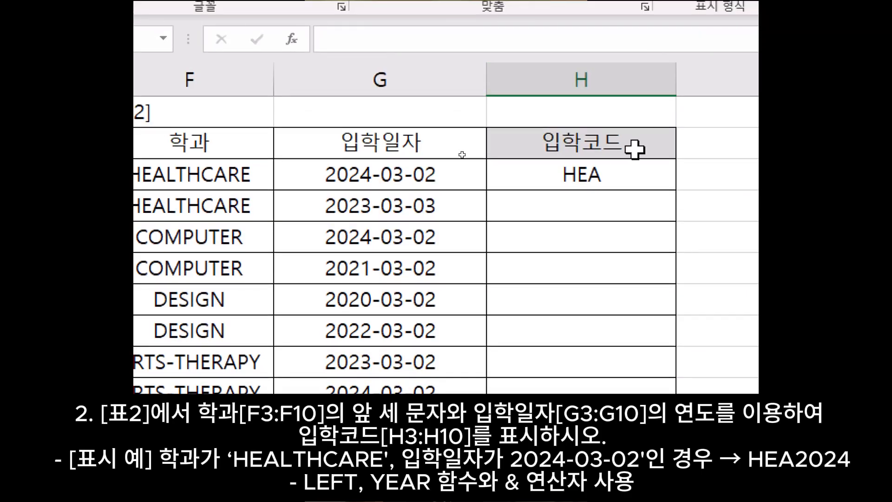
- Extend the H3 formula with &YEAR(G3) so it reads =LEFT(F3,3)&YEAR(G3)
left_click(626, 99)
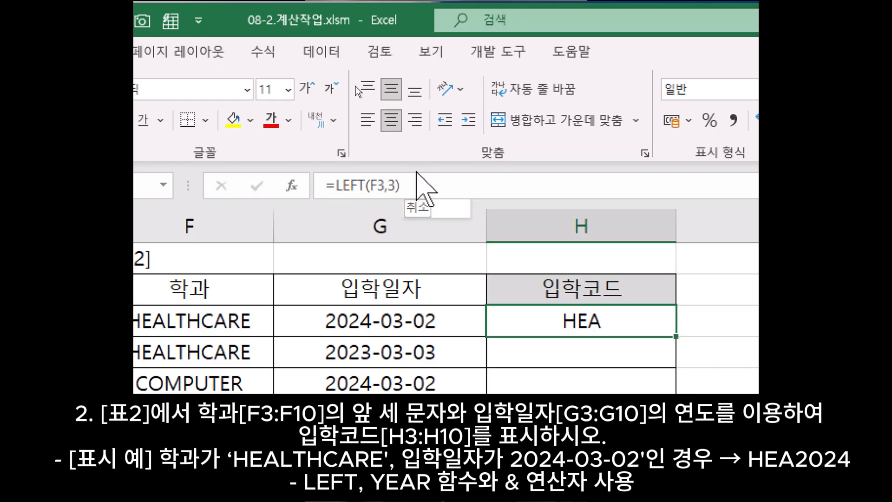
left_click(424, 185)
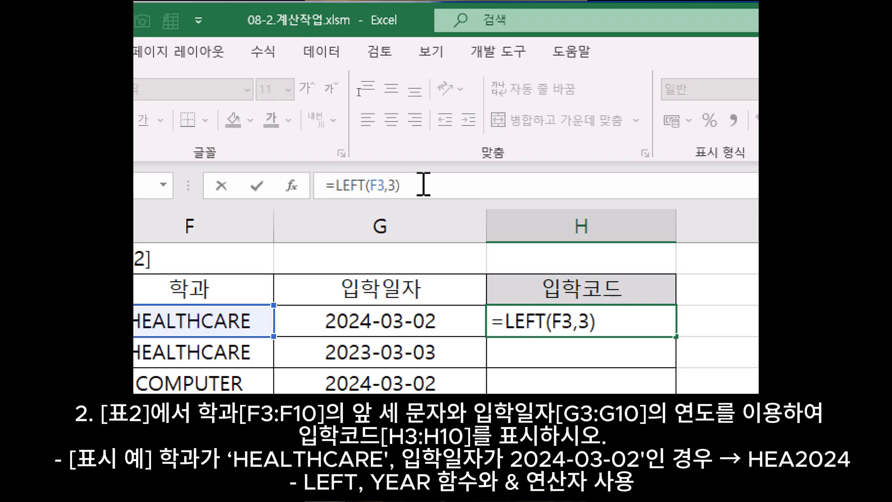
type("&")
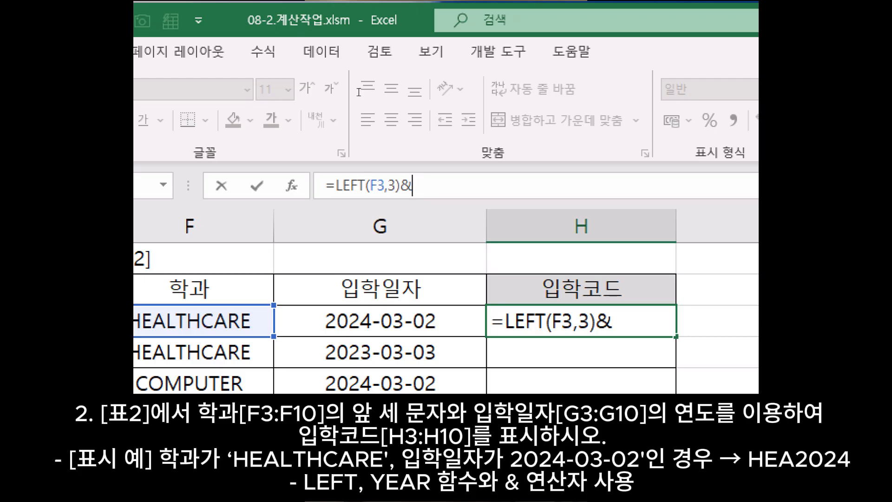
type("ye")
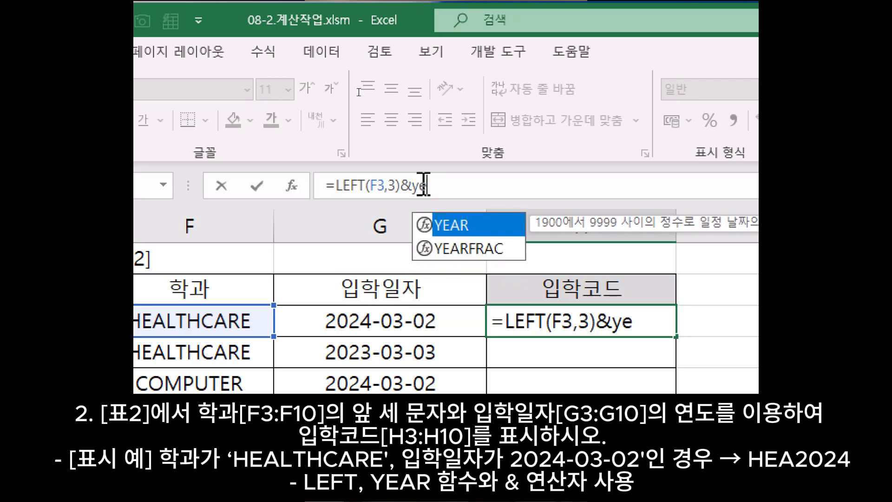
key("Tab")
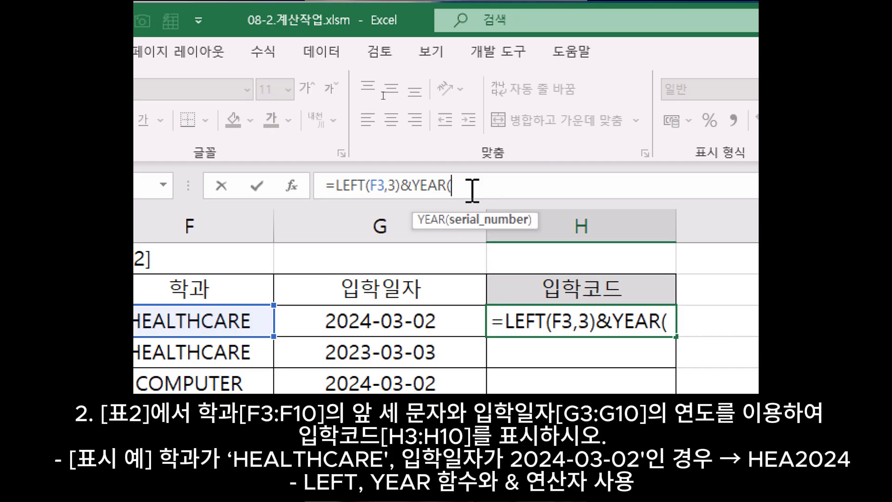
left_click(426, 320)
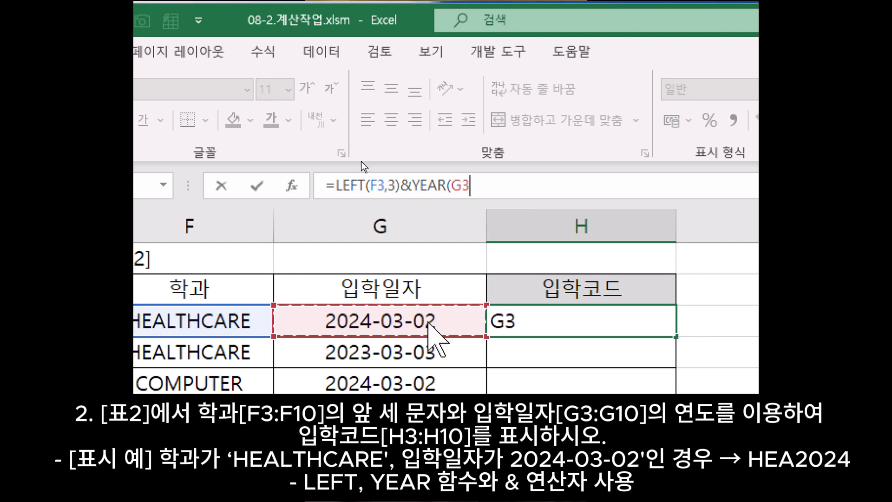
left_click(480, 316)
key("Return")
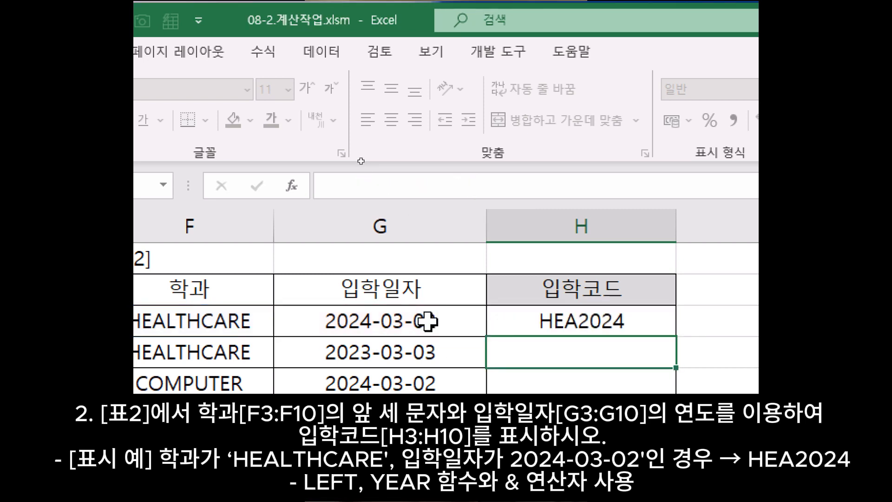
- Fill the H3 formula down through H10 in the 입학코드 column
left_click(464, 164)
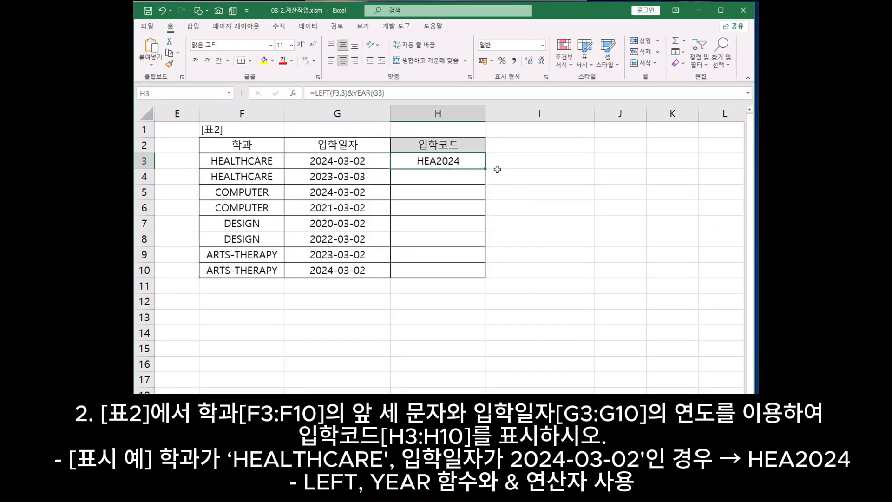
left_click_drag(484, 169, 478, 278)
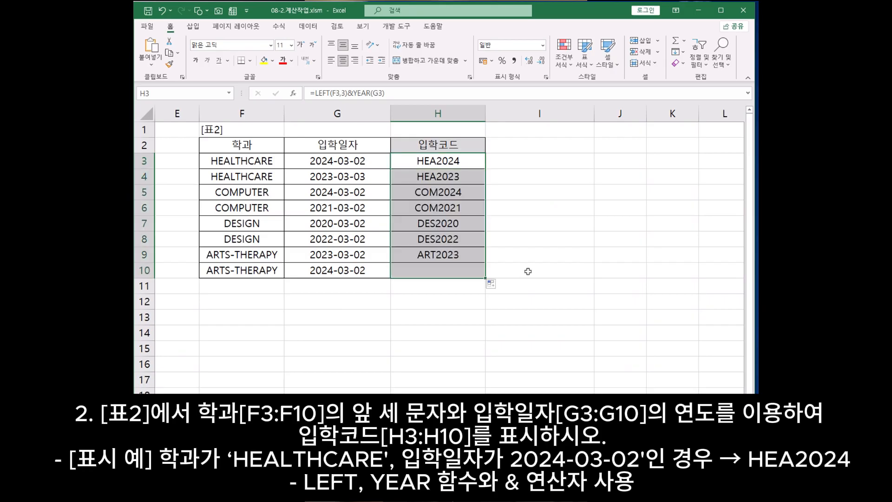
left_click(529, 271)
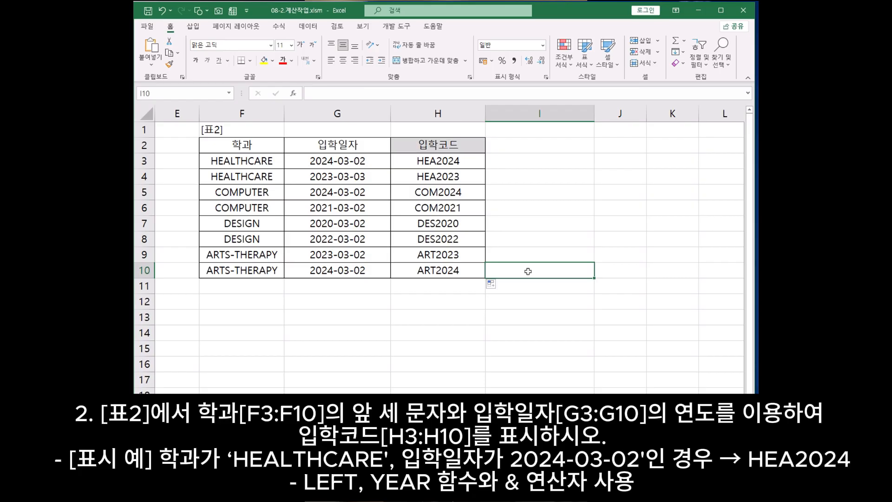